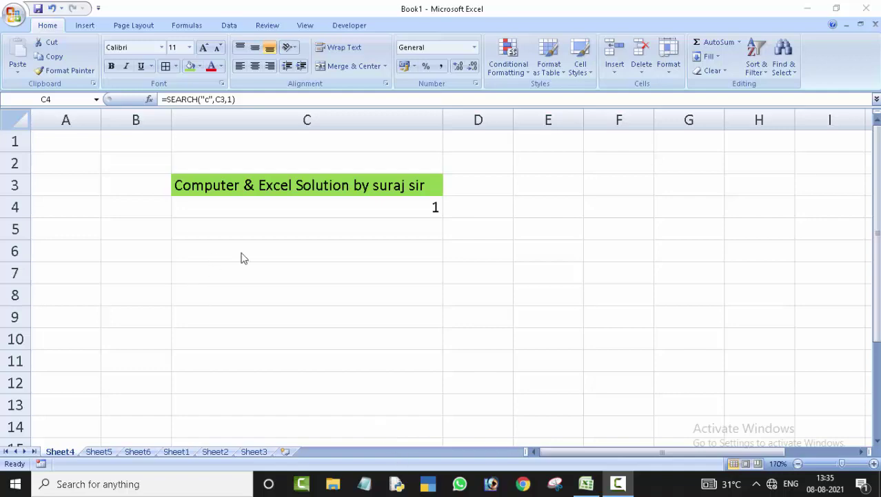
# - Delete the SEARCH result from C4 and leave D5 empty
pyautogui.click(342, 211)
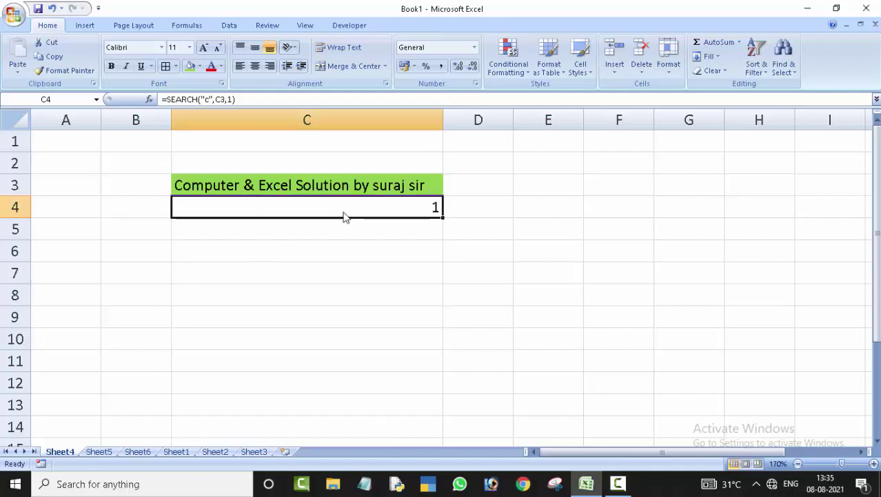
pyautogui.press('Delete')
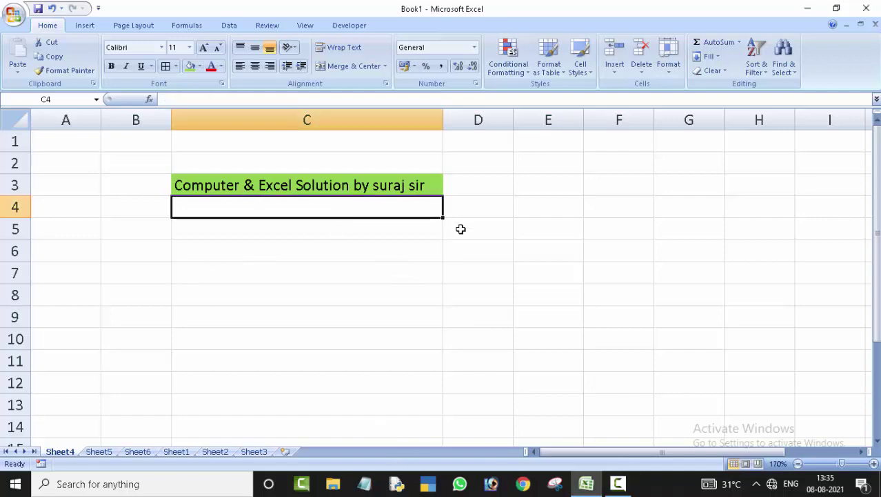
pyautogui.click(461, 229)
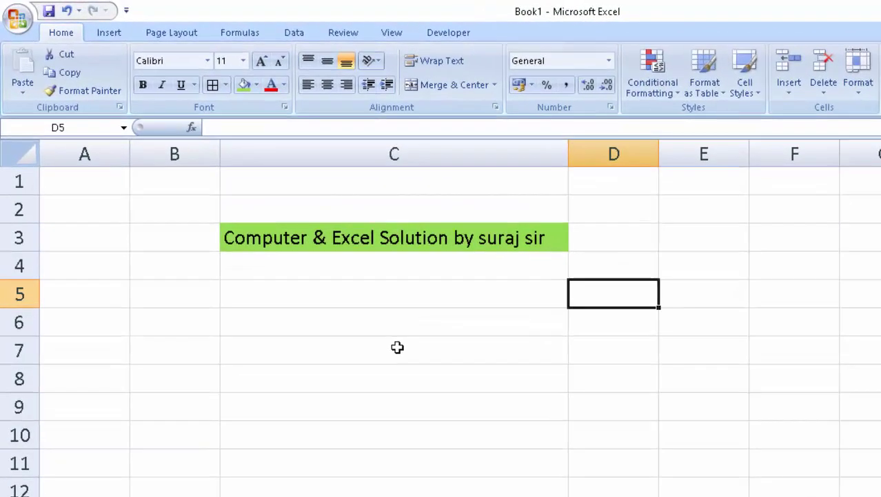
pyautogui.write('=')
pyautogui.press('BackSpace')
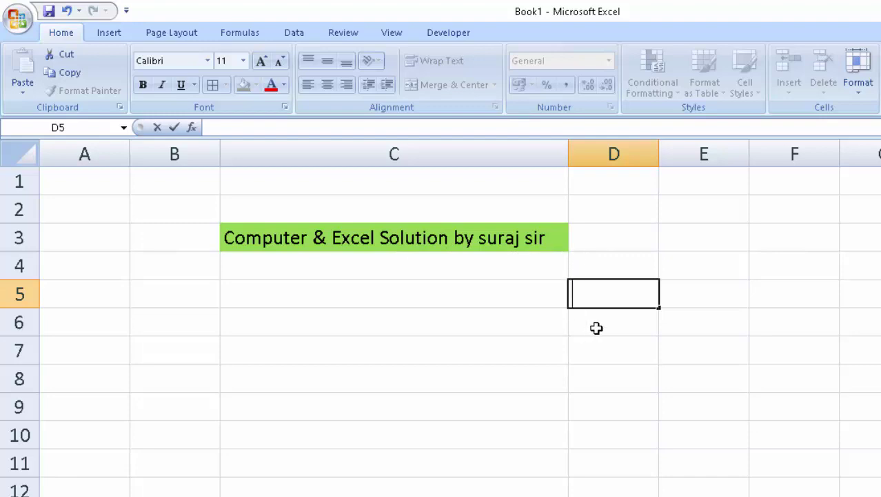
pyautogui.press('Return')
# - Start a FIND formula in D5 referencing C3, then erase it again
pyautogui.click(591, 298)
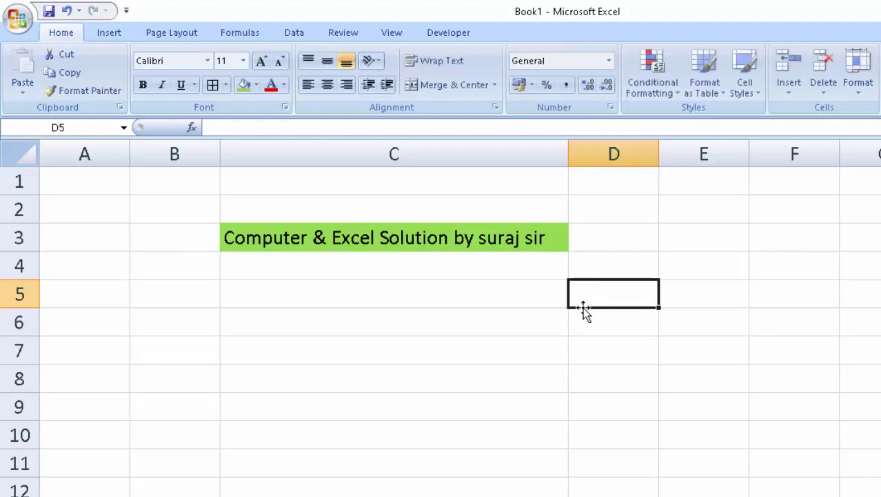
pyautogui.write('=')
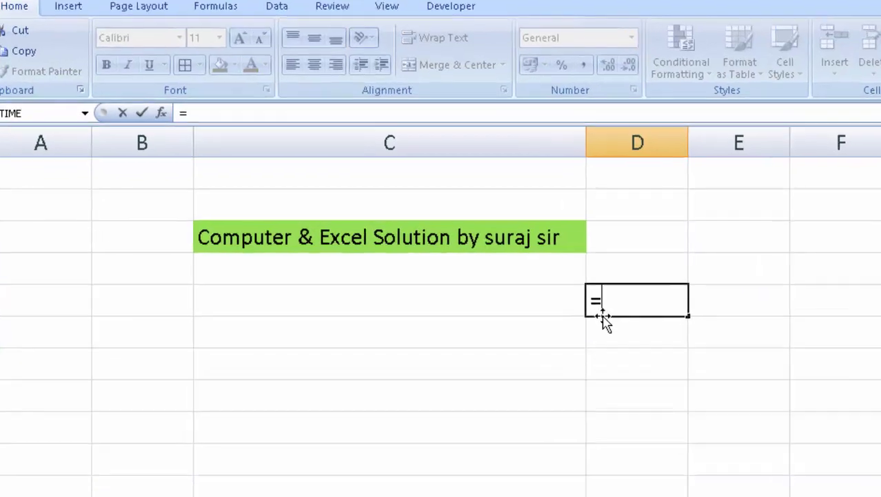
pyautogui.write('f')
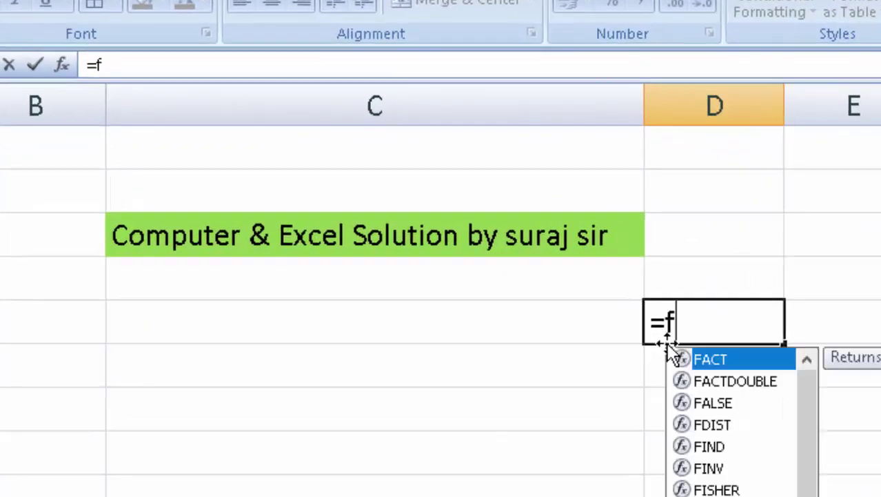
pyautogui.write('ind')
pyautogui.press('Tab')
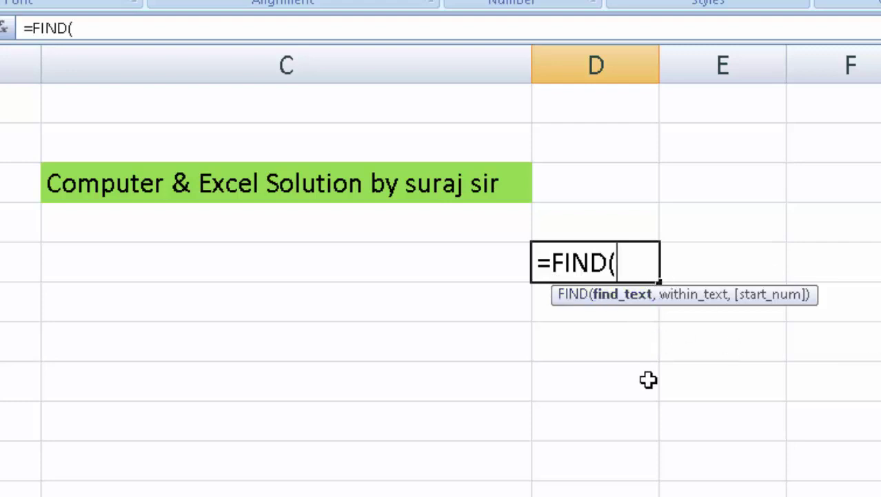
pyautogui.click(278, 185)
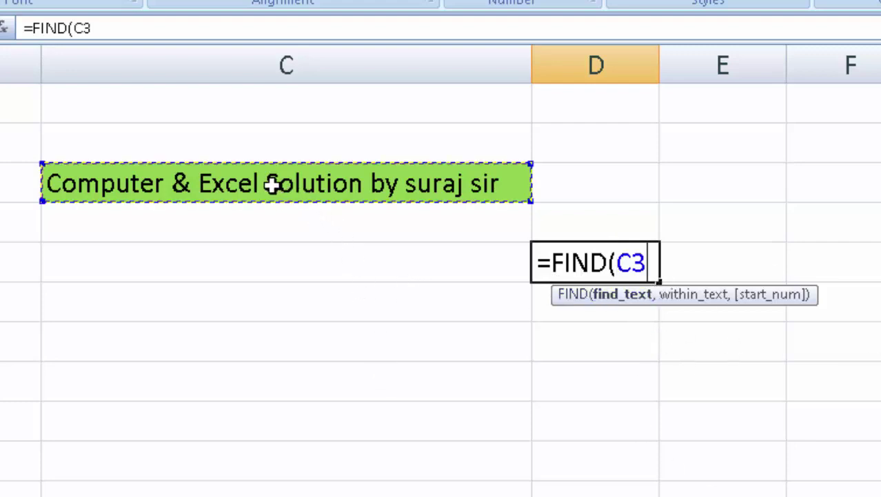
pyautogui.press('BackSpace')
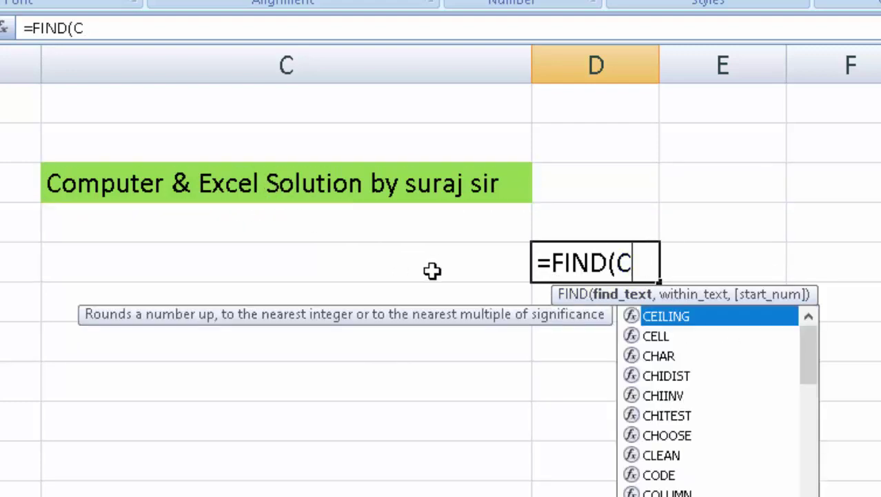
pyautogui.press('BackSpace')
pyautogui.press('BackSpace')
pyautogui.press('BackSpace')
pyautogui.press('BackSpace')
pyautogui.press('BackSpace')
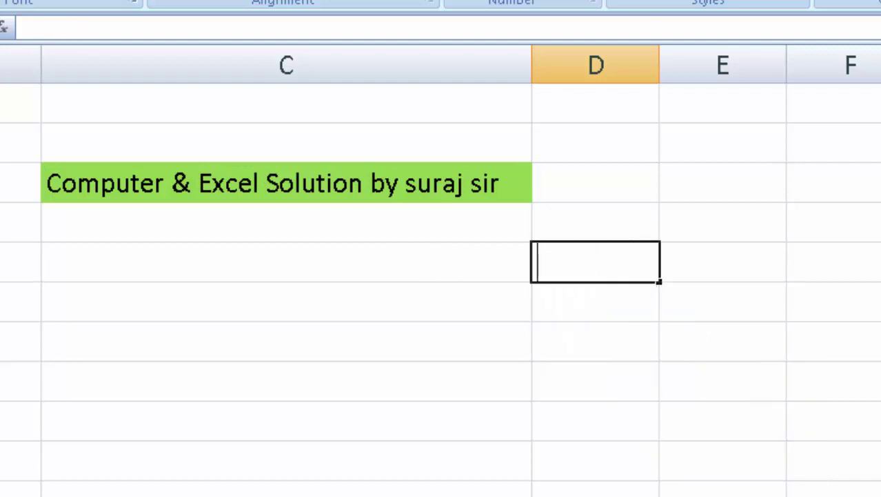
# - Make the capital S of 'Solution' in C3 bold and red
pyautogui.click(313, 267)
pyautogui.click(281, 184)
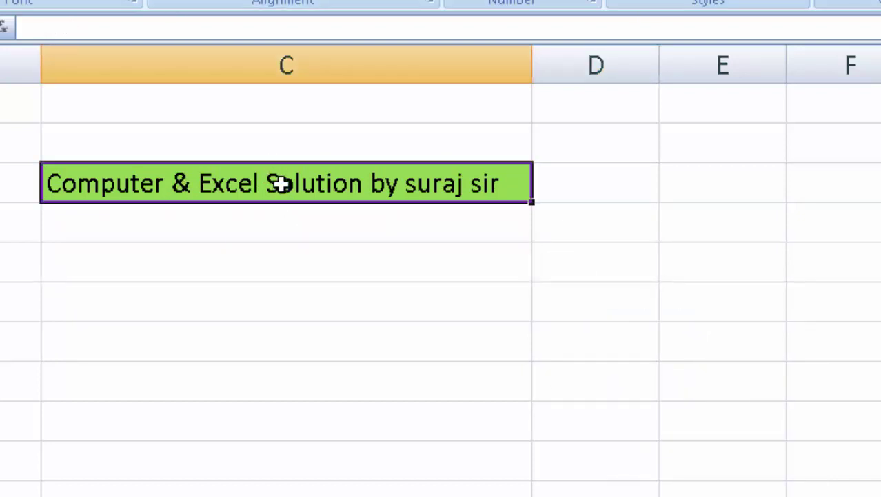
pyautogui.doubleClick(281, 184)
pyautogui.moveTo(279, 185); pyautogui.dragTo(266, 184)
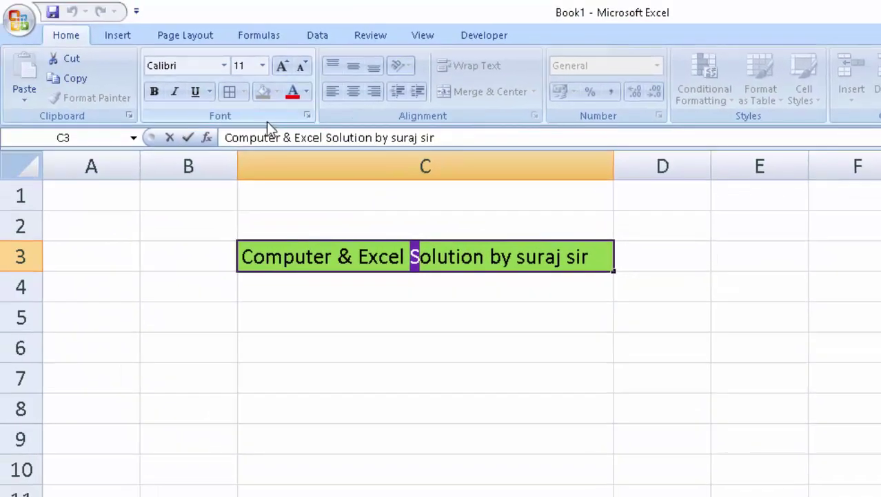
pyautogui.click(155, 92)
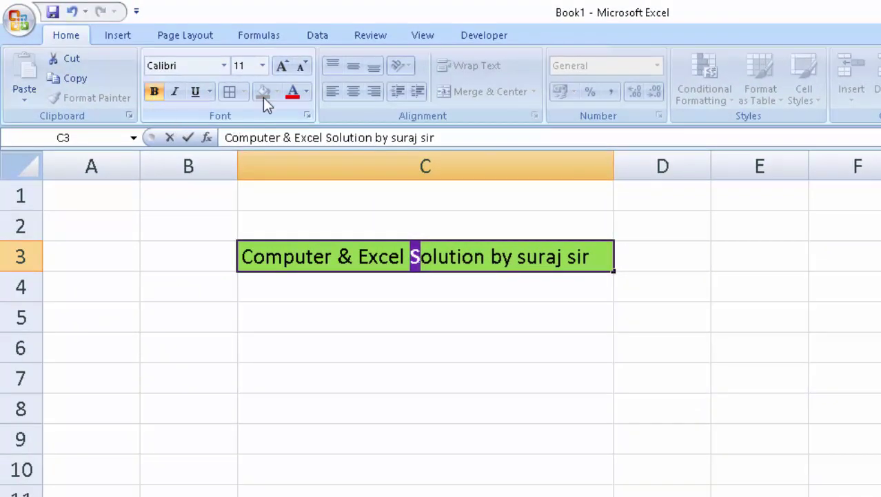
pyautogui.click(292, 91)
pyautogui.click(476, 439)
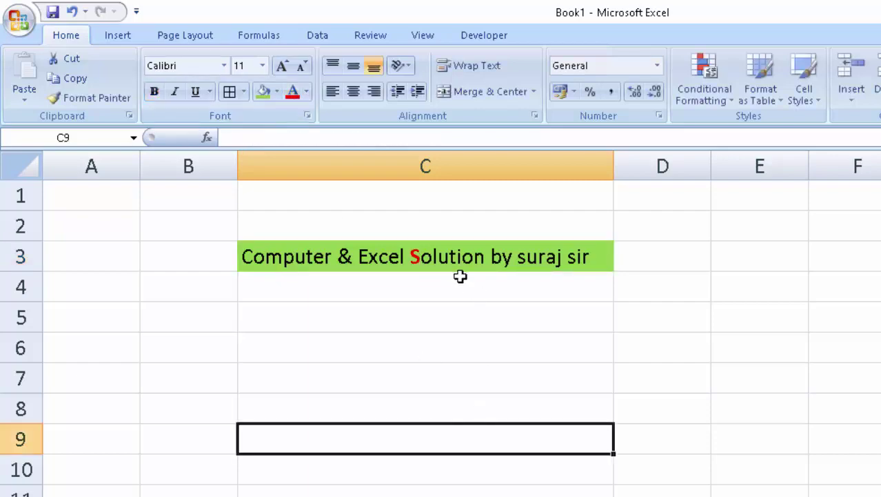
pyautogui.click(678, 293)
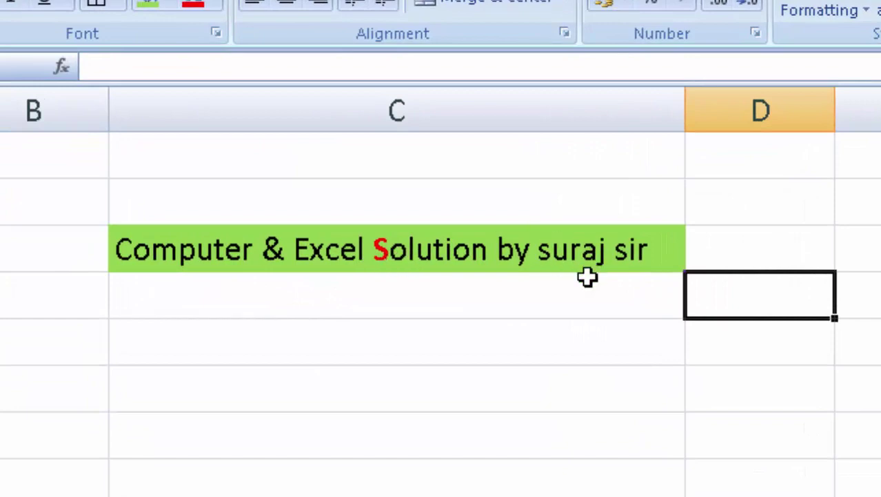
# - Enter =FIND("s",C3,1) in D4 so it returns 30
pyautogui.write('=f')
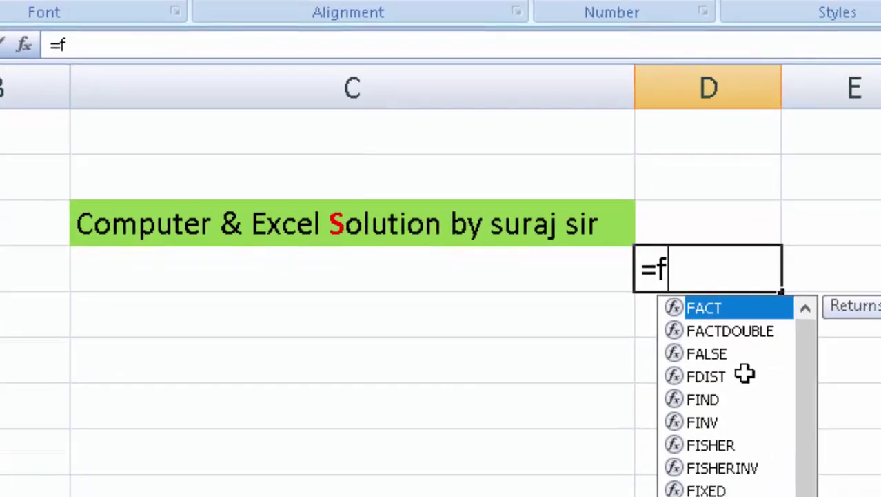
pyautogui.write('ind')
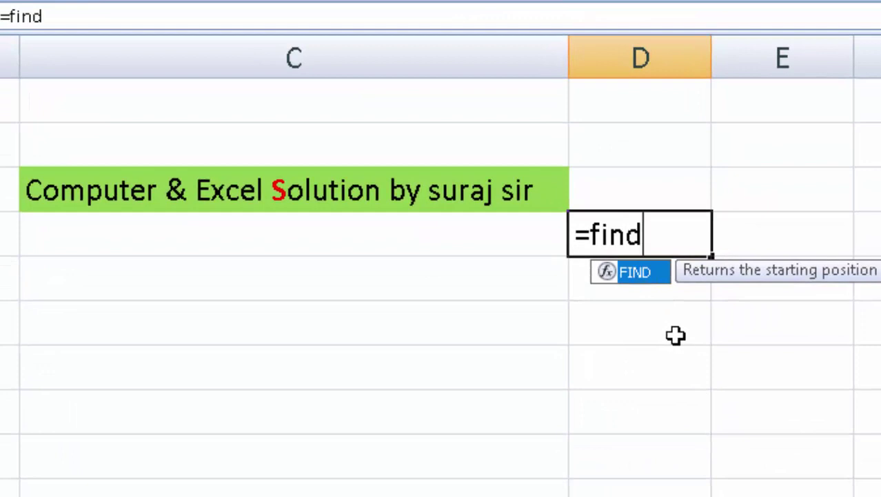
pyautogui.press('Tab')
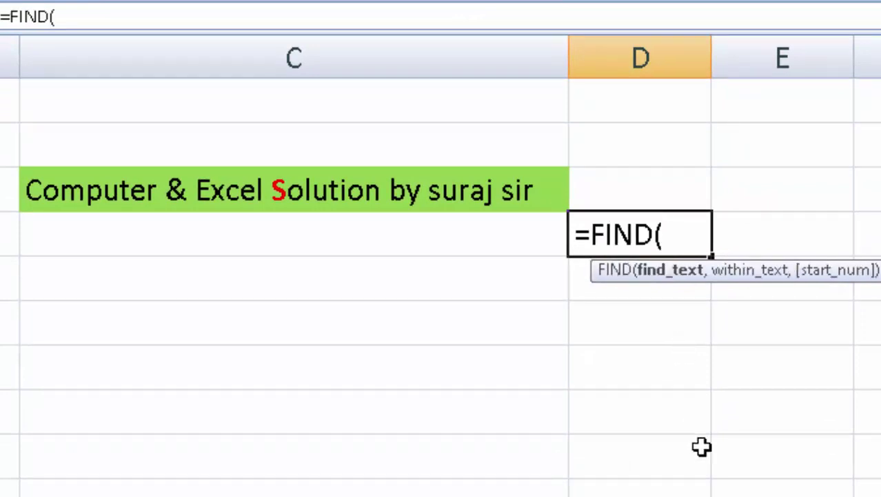
pyautogui.write('"')
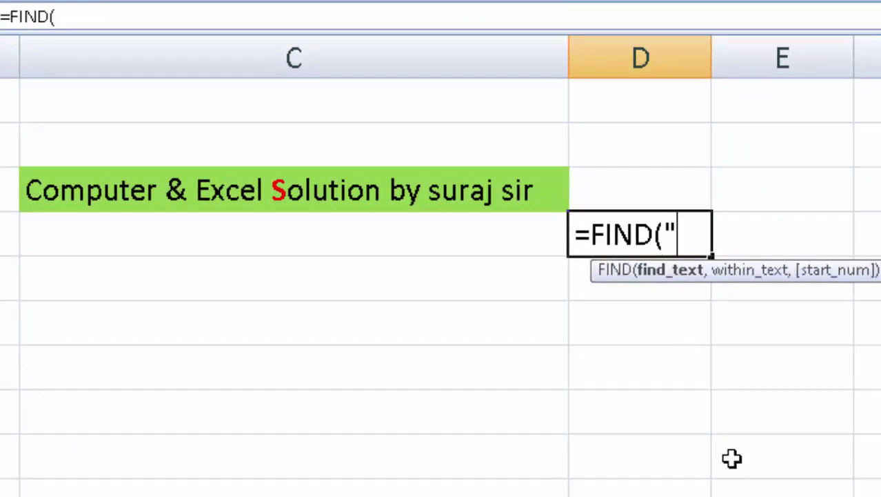
pyautogui.write('s')
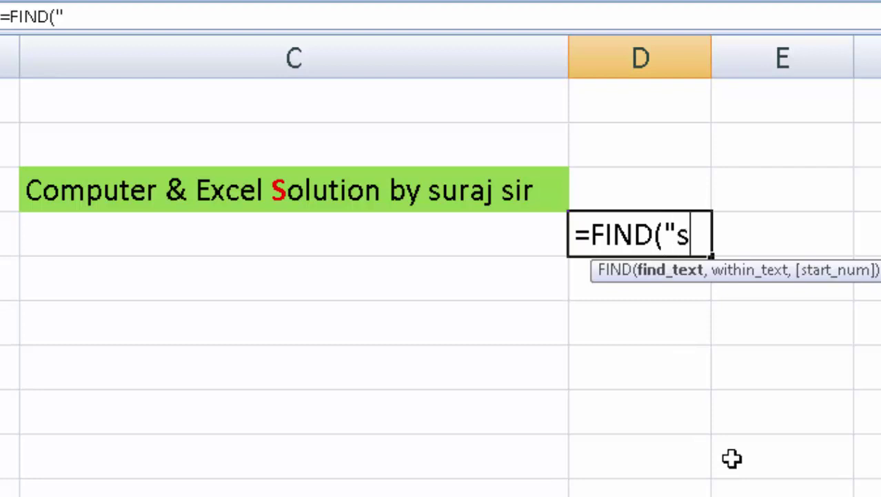
pyautogui.write('",')
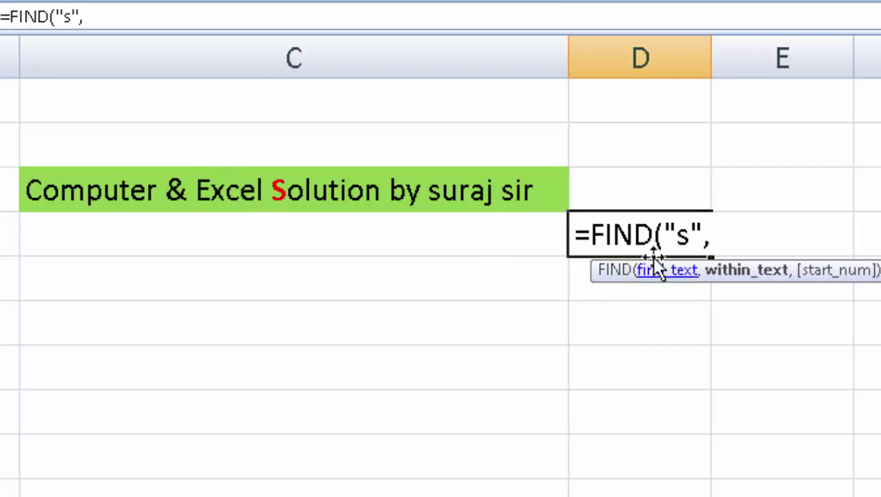
pyautogui.click(336, 184)
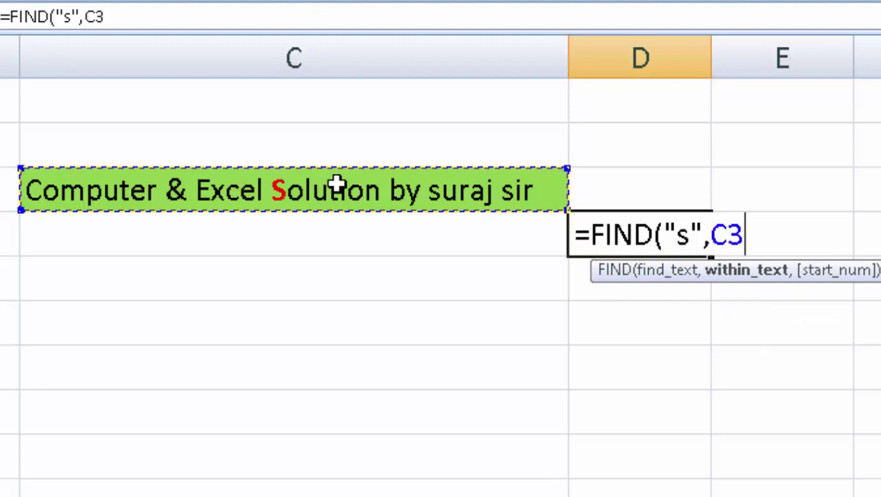
pyautogui.write(',')
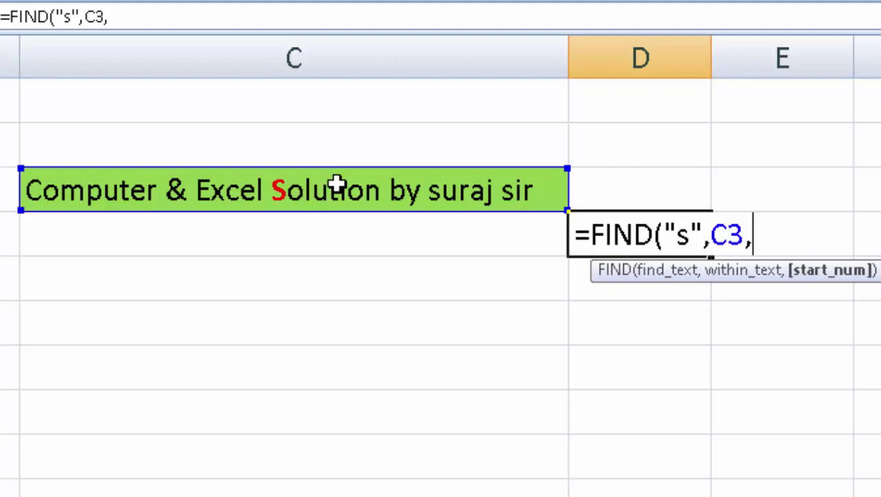
pyautogui.write('1')
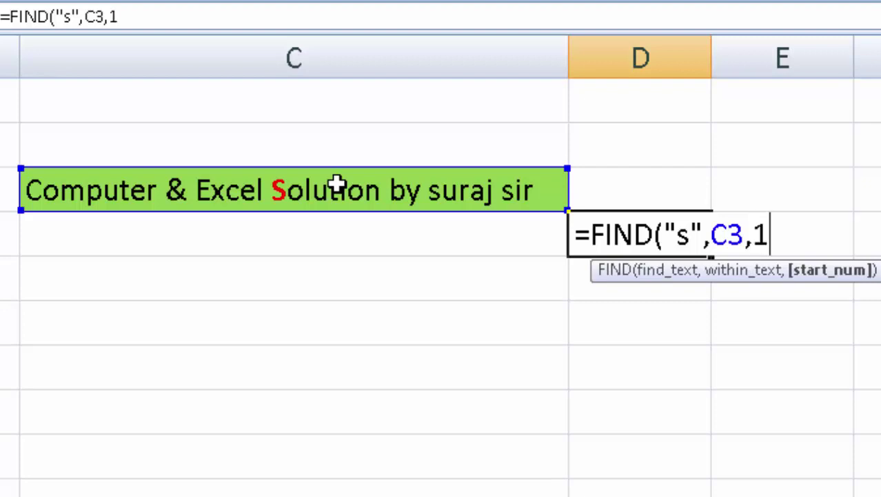
pyautogui.write(')')
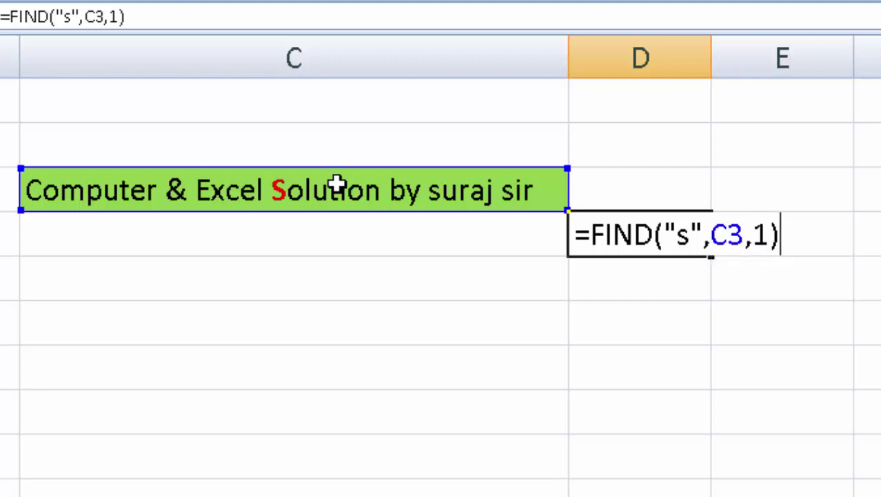
pyautogui.press('Return')
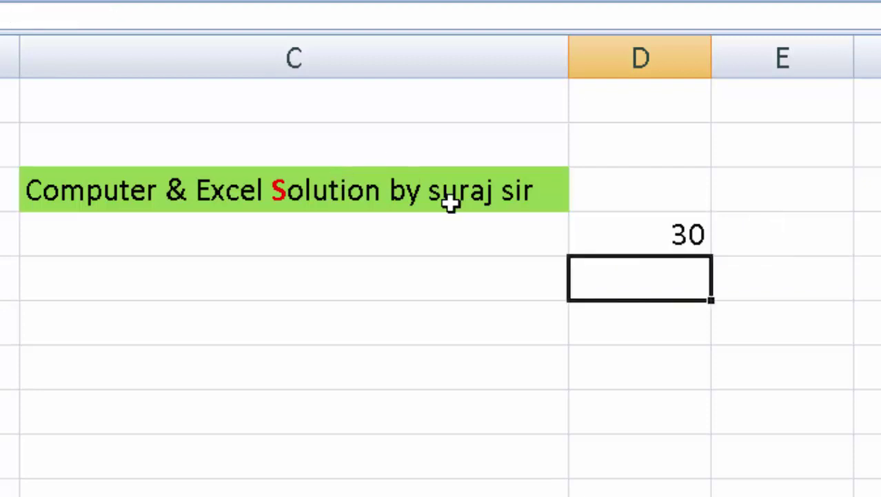
pyautogui.click(611, 229)
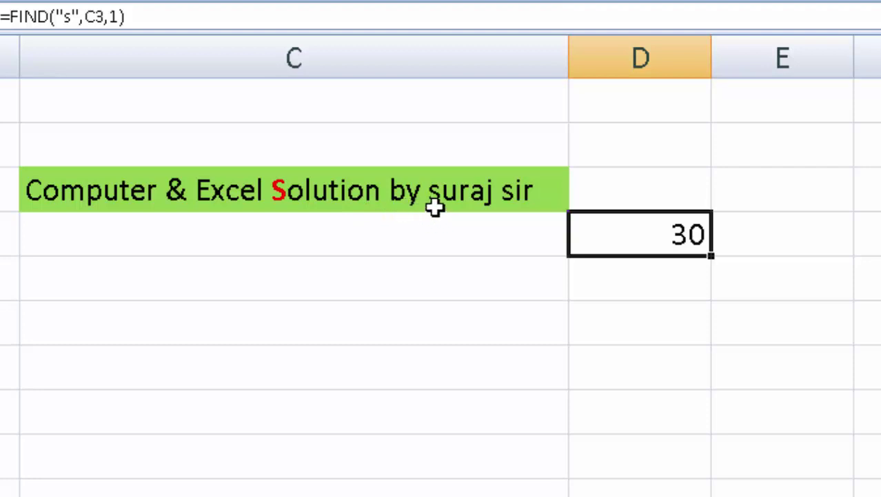
pyautogui.click(432, 198)
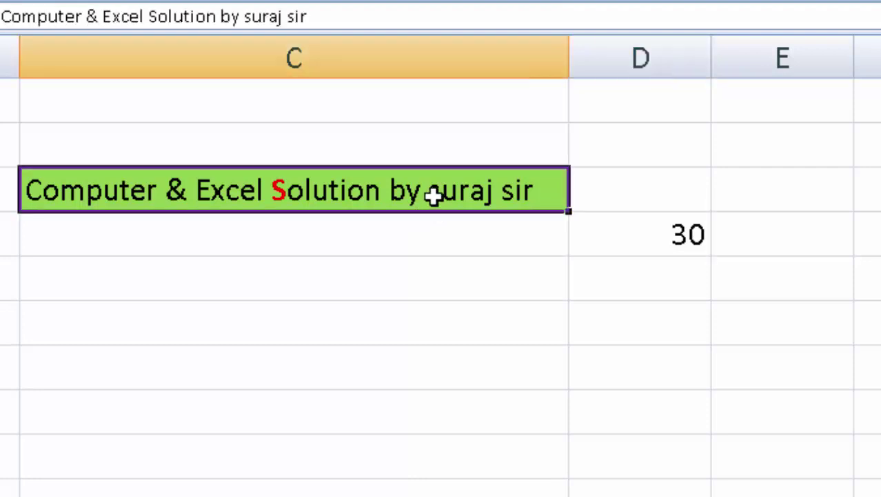
# - Colour the lowercase s of 'suraj' in C3 yellow
pyautogui.doubleClick(435, 198)
pyautogui.moveTo(440, 196)
pyautogui.mouseDown()
pyautogui.moveTo(421, 197)
pyautogui.moveTo(429, 215)
pyautogui.mouseUp()
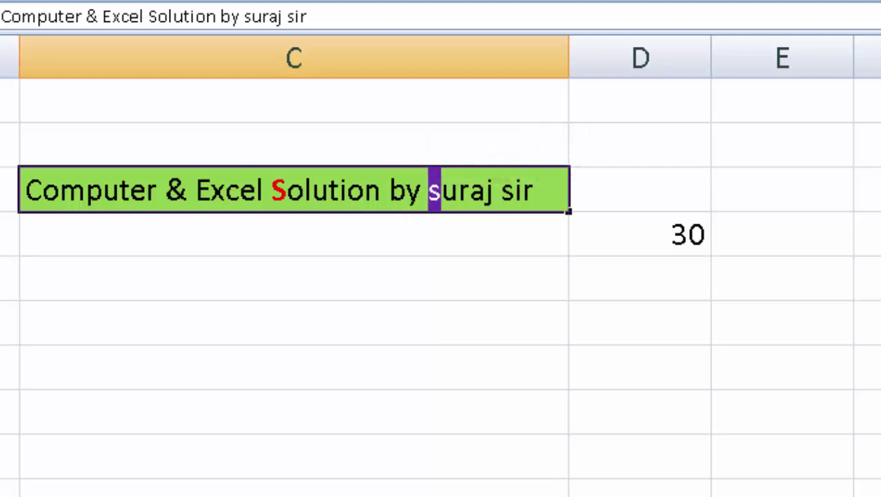
pyautogui.click(96, 1)
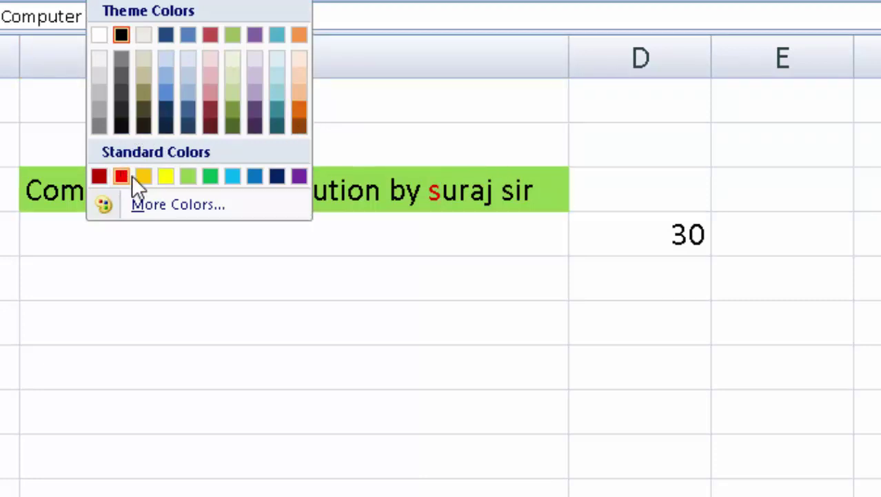
pyautogui.click(170, 179)
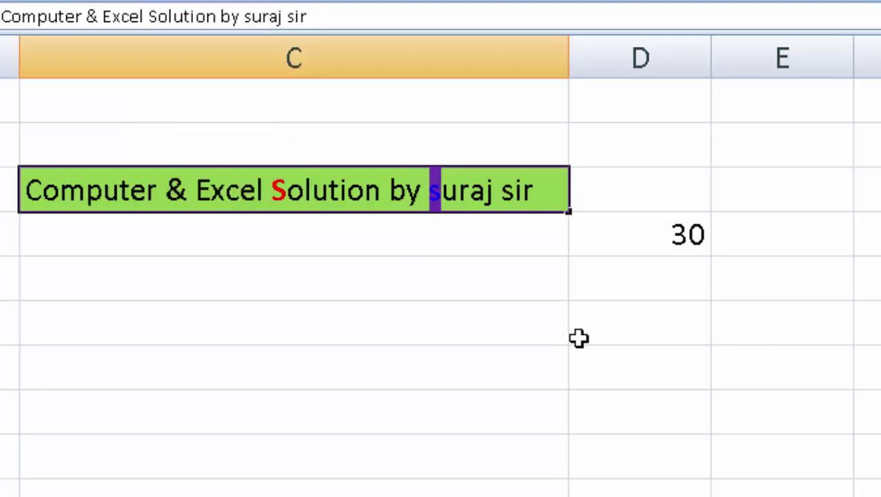
pyautogui.click(514, 310)
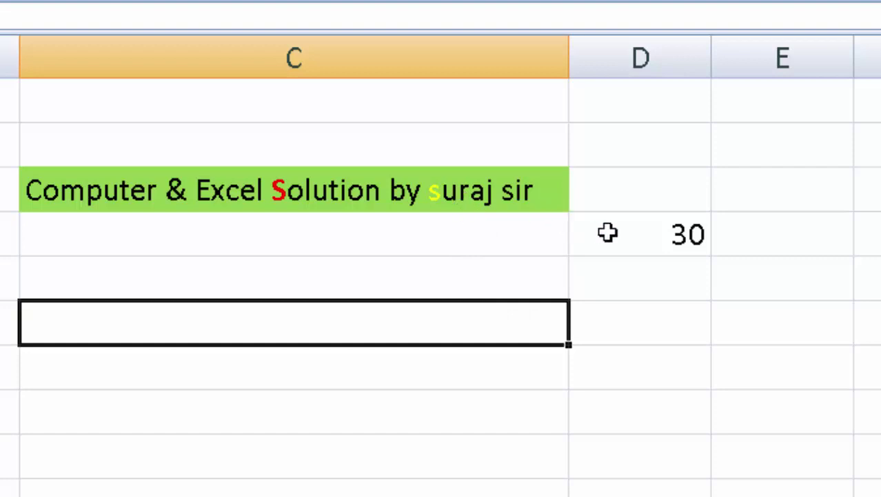
# - Change the FIND search letter in D4 from "s" to "S", returning 18
pyautogui.click(660, 234)
pyautogui.doubleClick(660, 235)
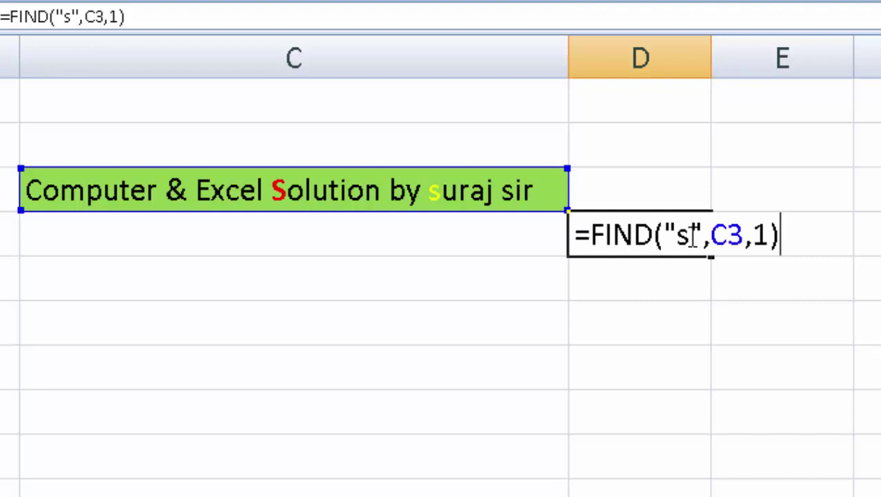
pyautogui.click(692, 234)
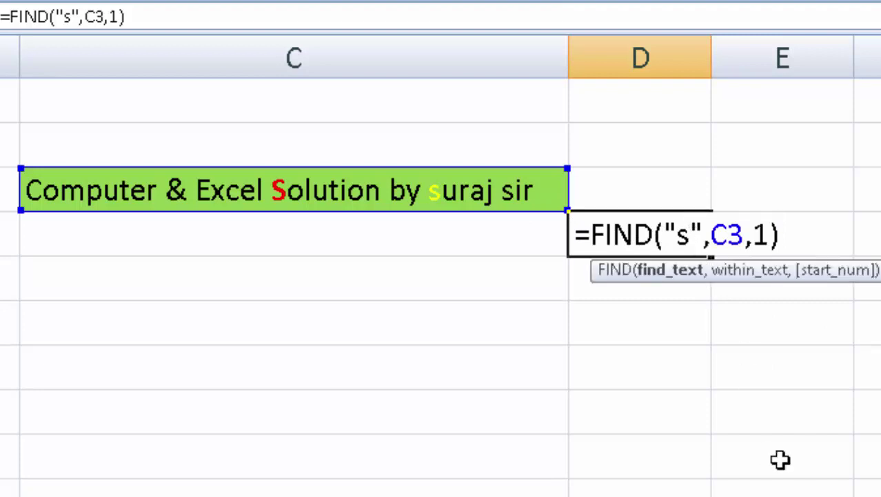
pyautogui.press('BackSpace')
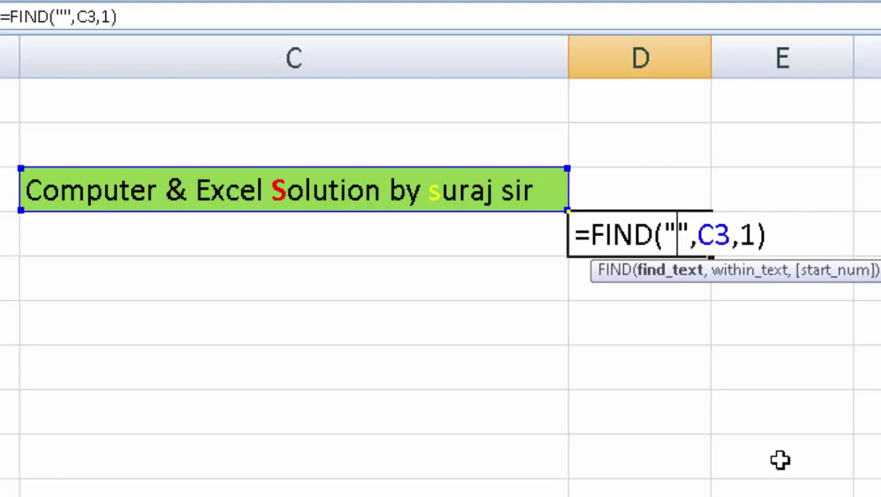
pyautogui.write('S')
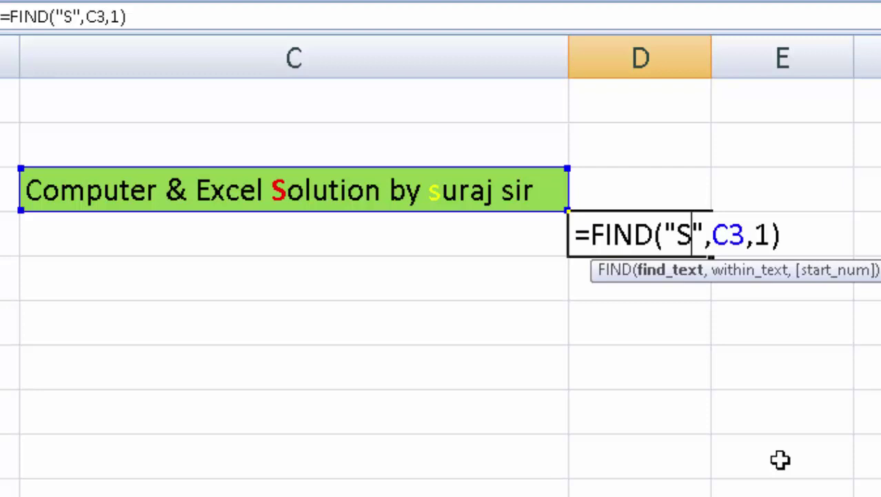
pyautogui.press('Return')
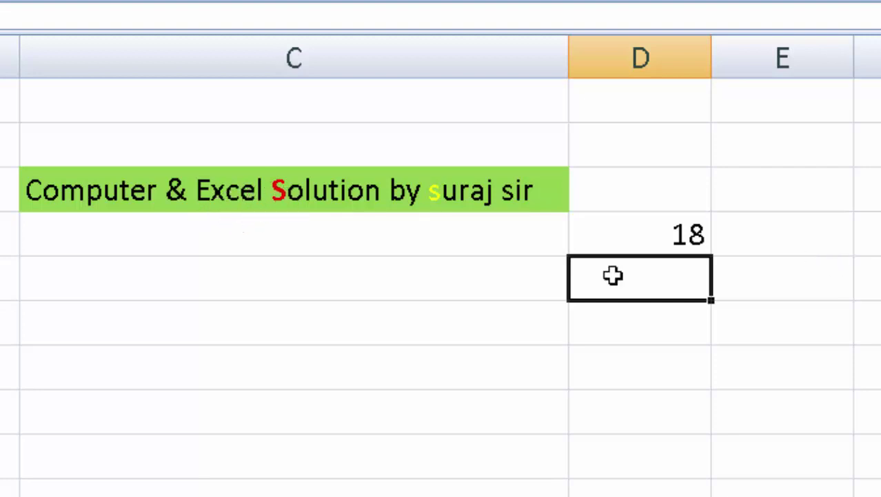
# - Enter =SEARCH("s",C3,1) in D5, returning 18
pyautogui.click(669, 237)
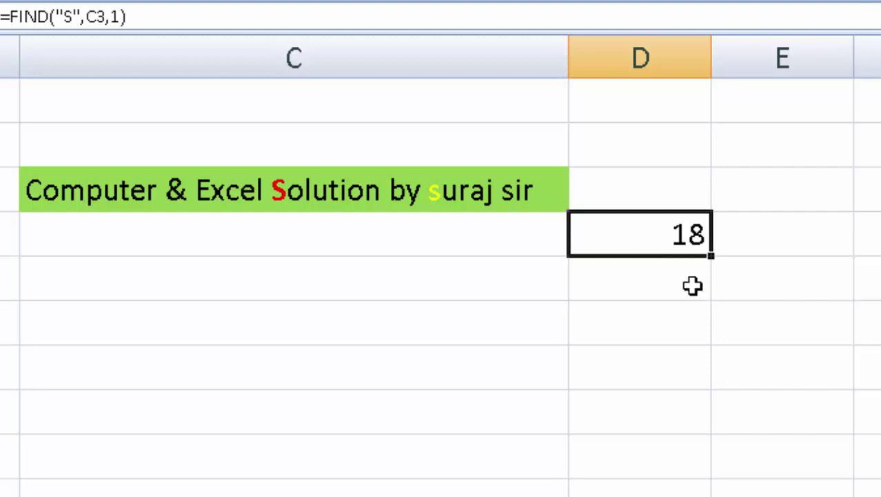
pyautogui.click(660, 278)
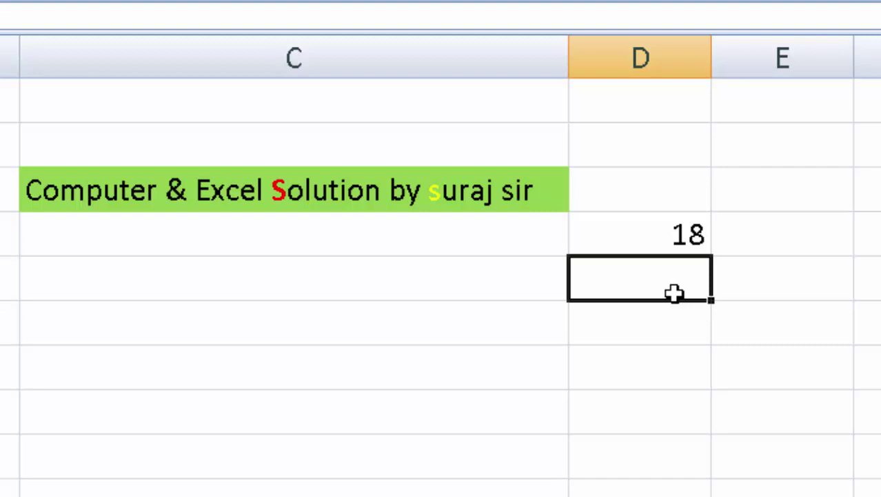
pyautogui.write('=')
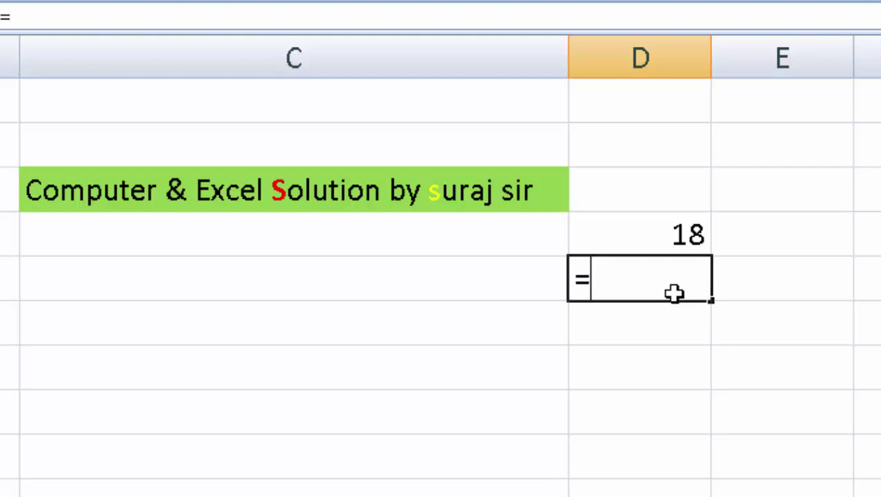
pyautogui.write('sear')
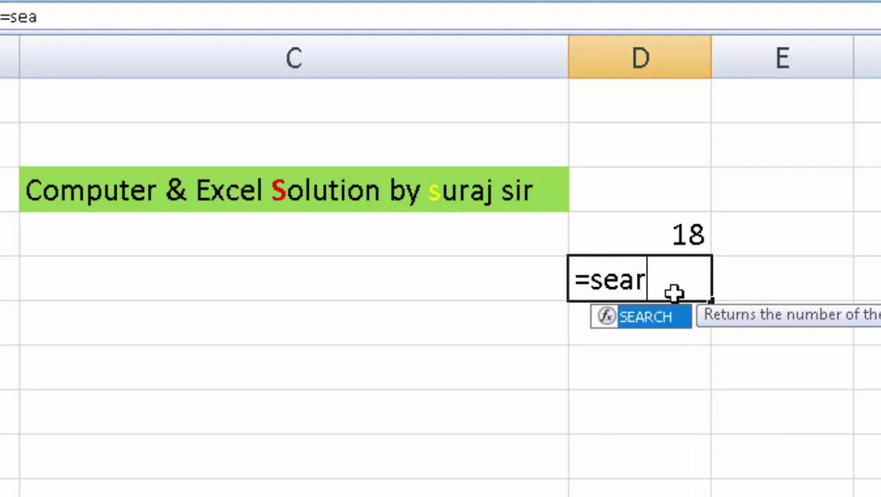
pyautogui.write('ch')
pyautogui.press('Tab')
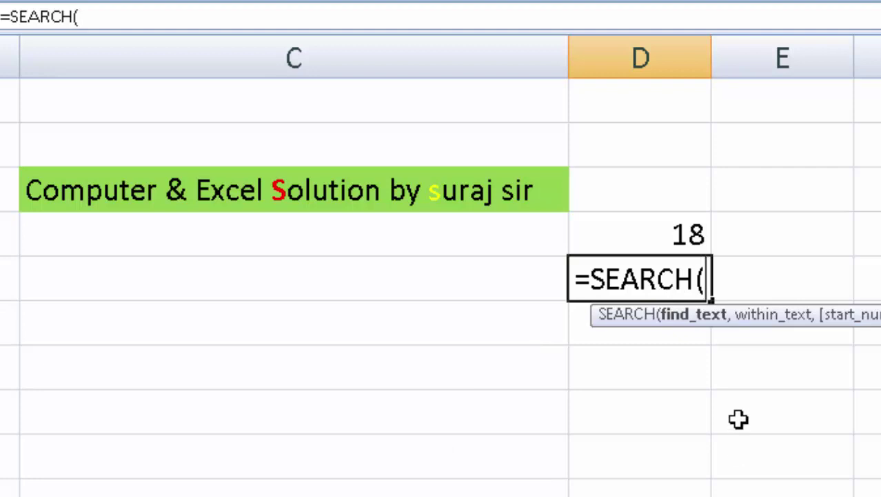
pyautogui.write('"')
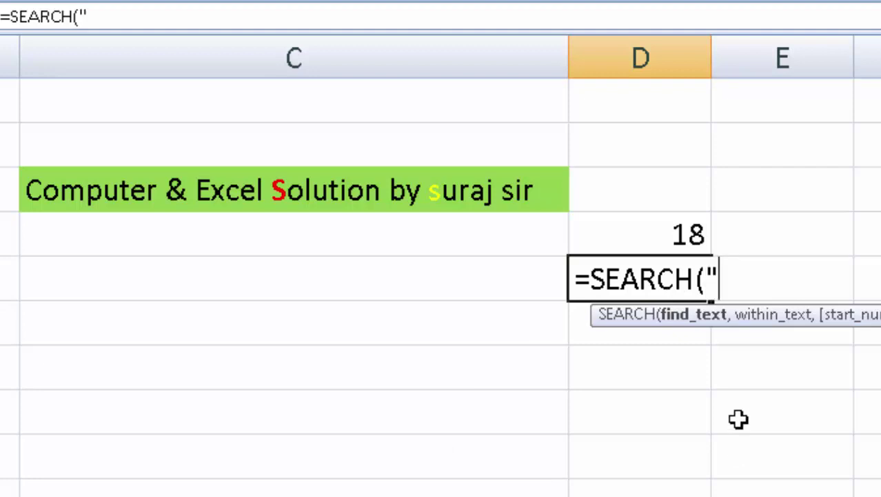
pyautogui.write('s"')
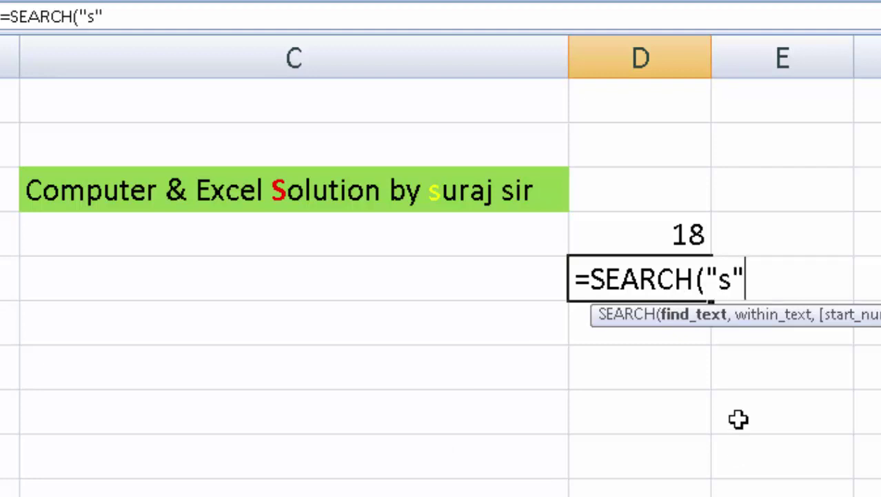
pyautogui.write(',')
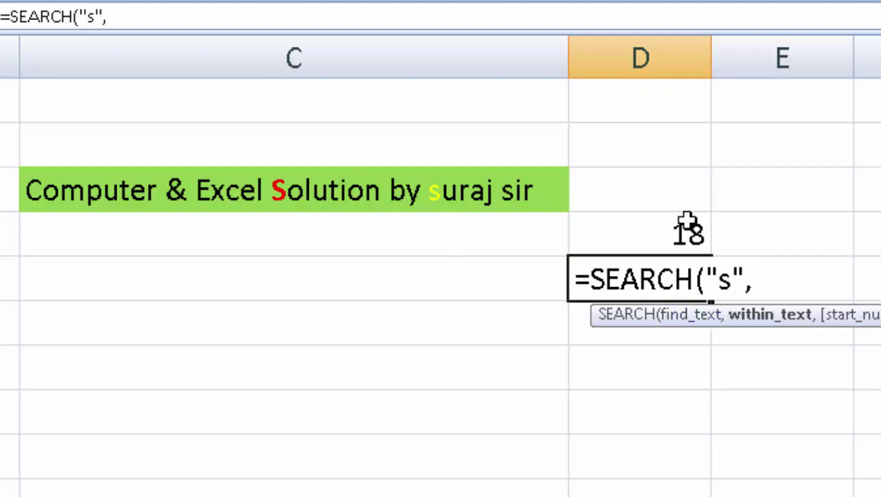
pyautogui.click(307, 189)
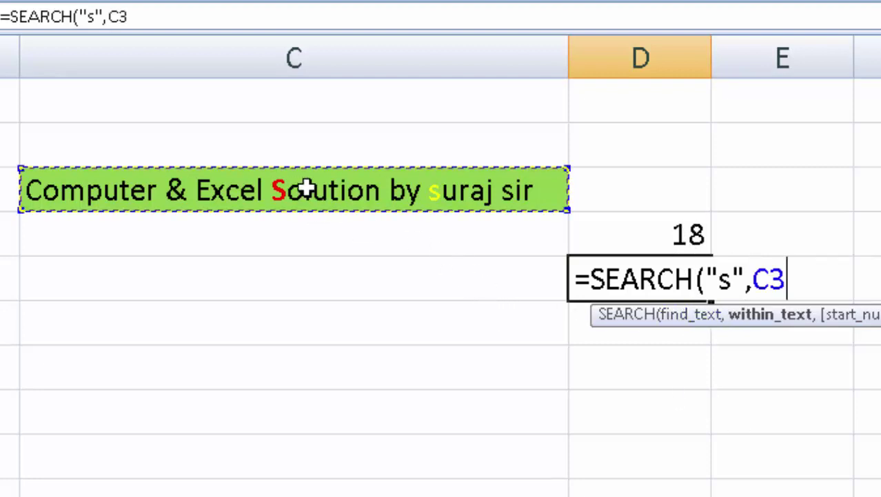
pyautogui.write(',')
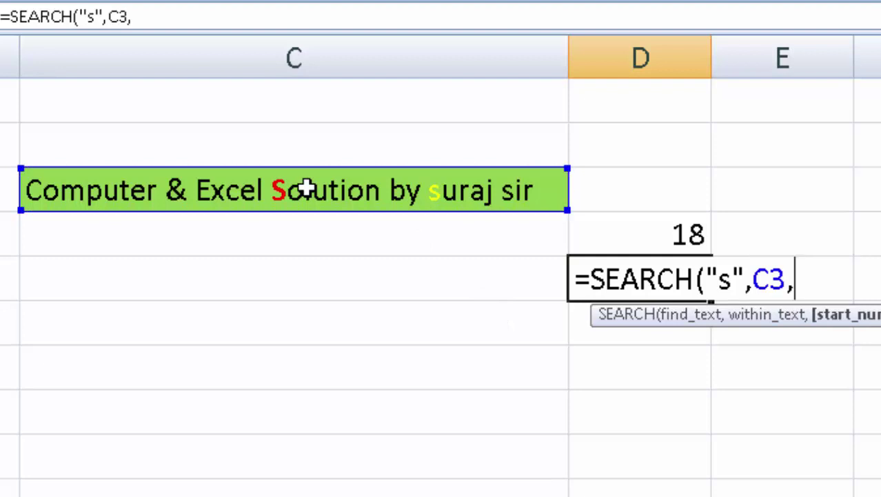
pyautogui.write('1)')
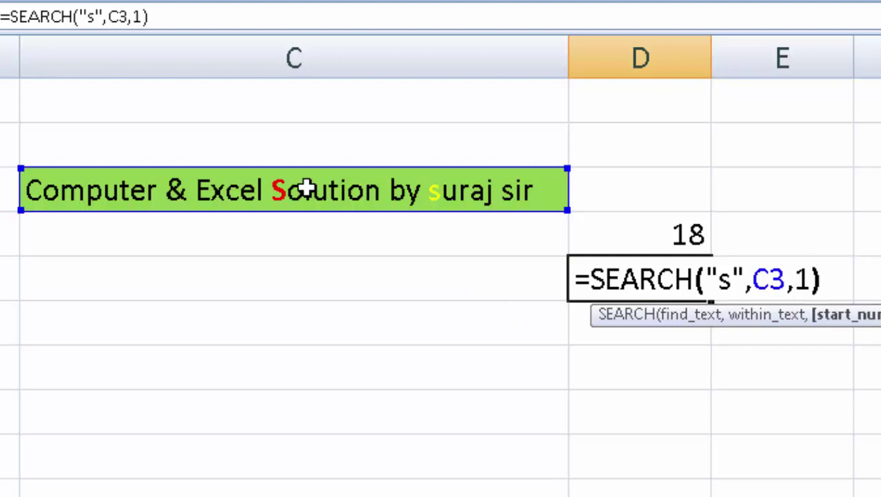
pyautogui.press('Return')
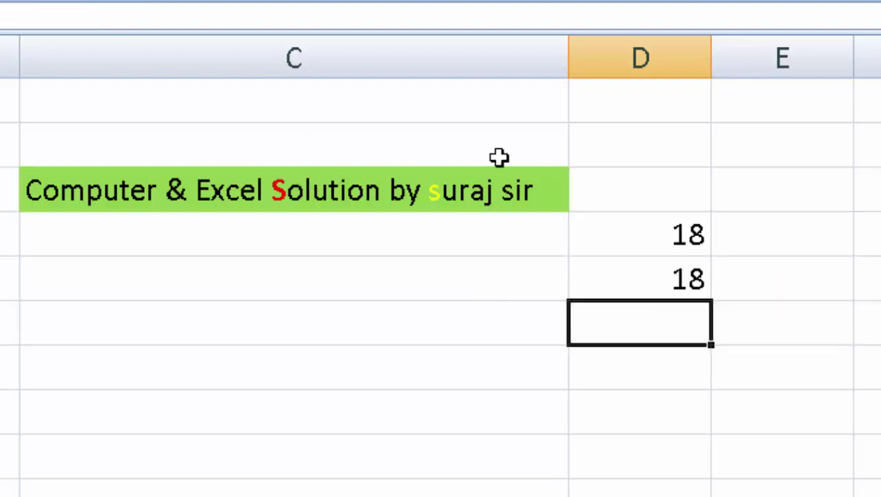
# - Give cell D5 a peach fill colour
pyautogui.click(642, 271)
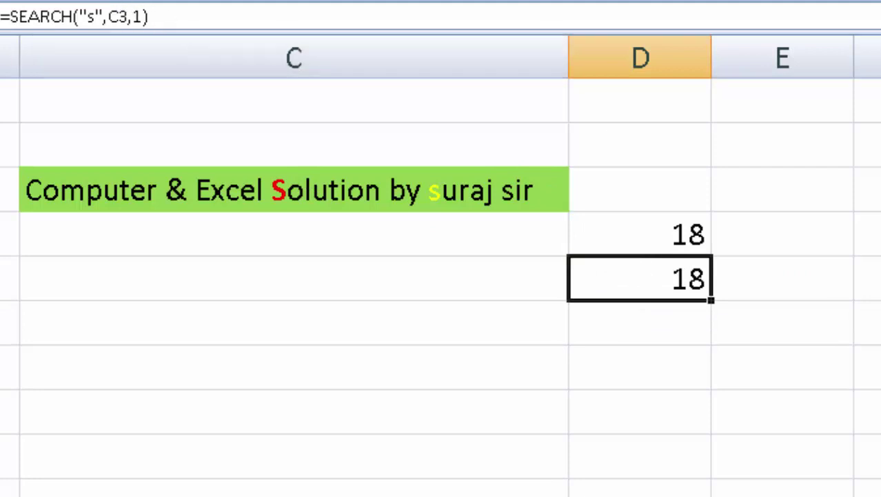
pyautogui.click(69, 0)
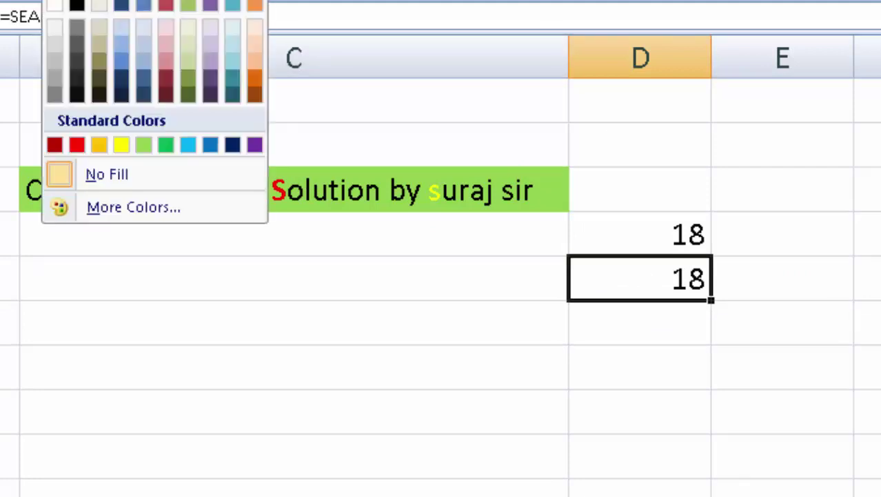
pyautogui.click(252, 46)
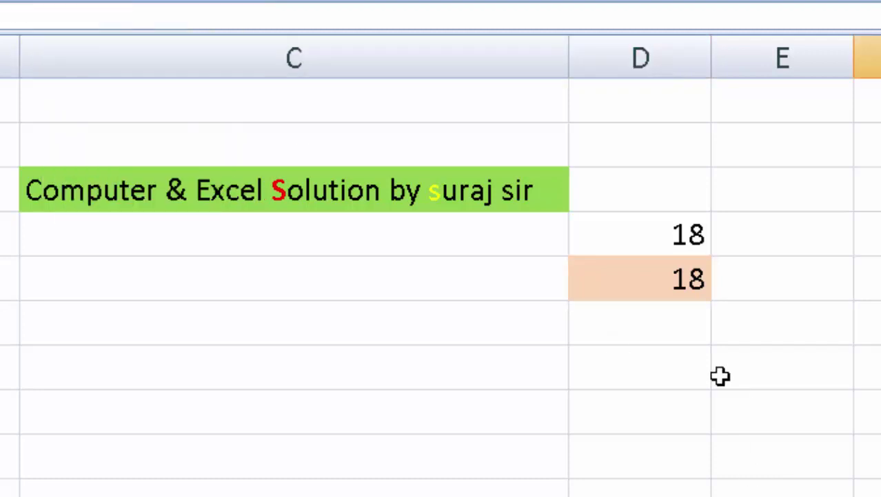
pyautogui.click(688, 282)
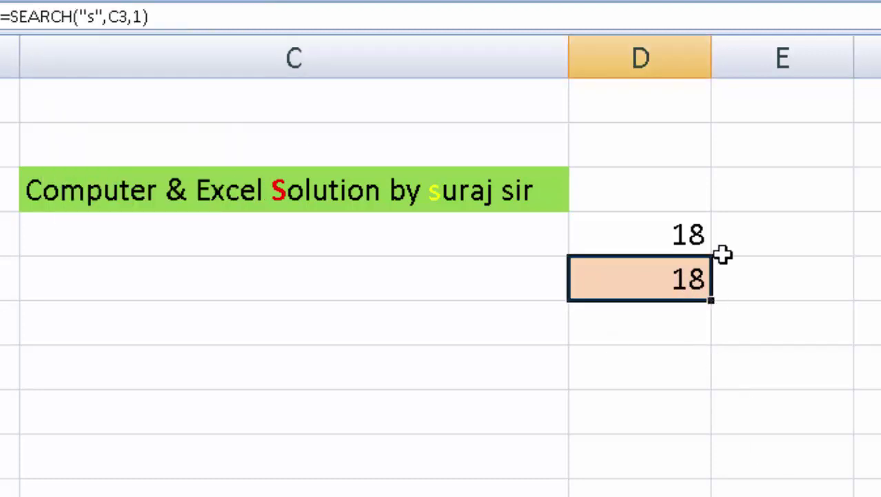
# - Change the SEARCH start position in D5 from 1 to 19, returning 30
pyautogui.press('F2')
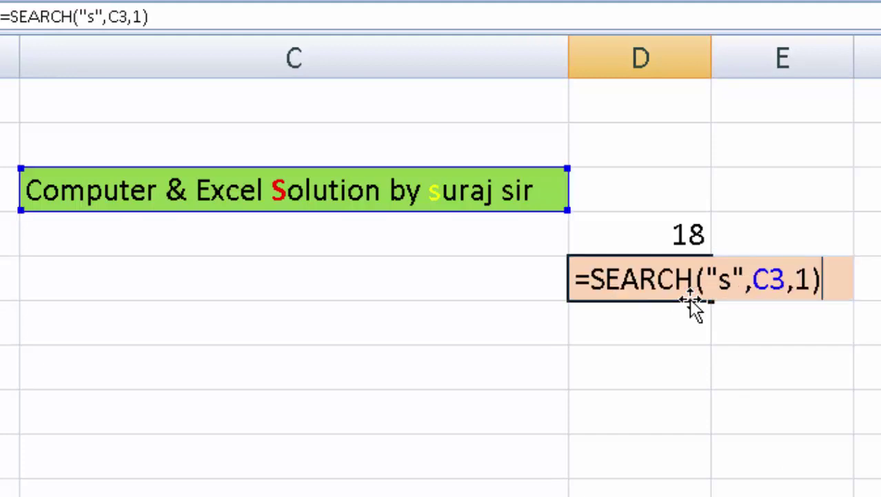
pyautogui.write('9')
pyautogui.press('Return')
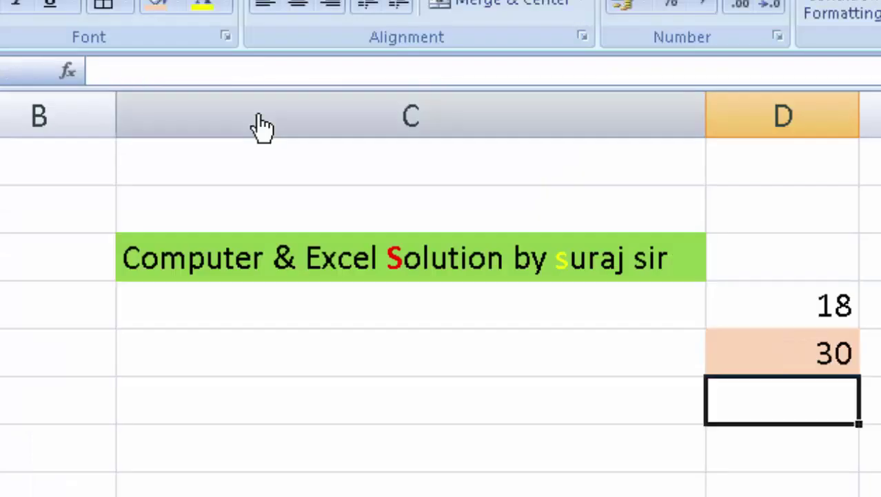
pyautogui.click(790, 347)
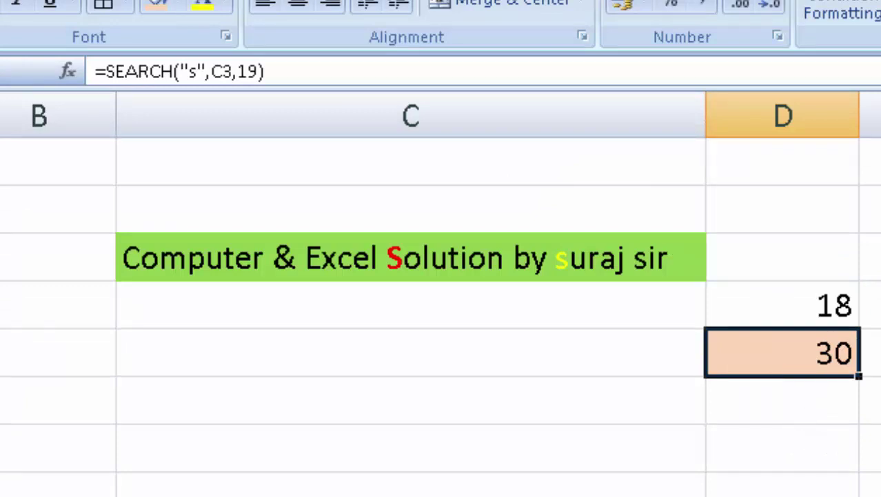